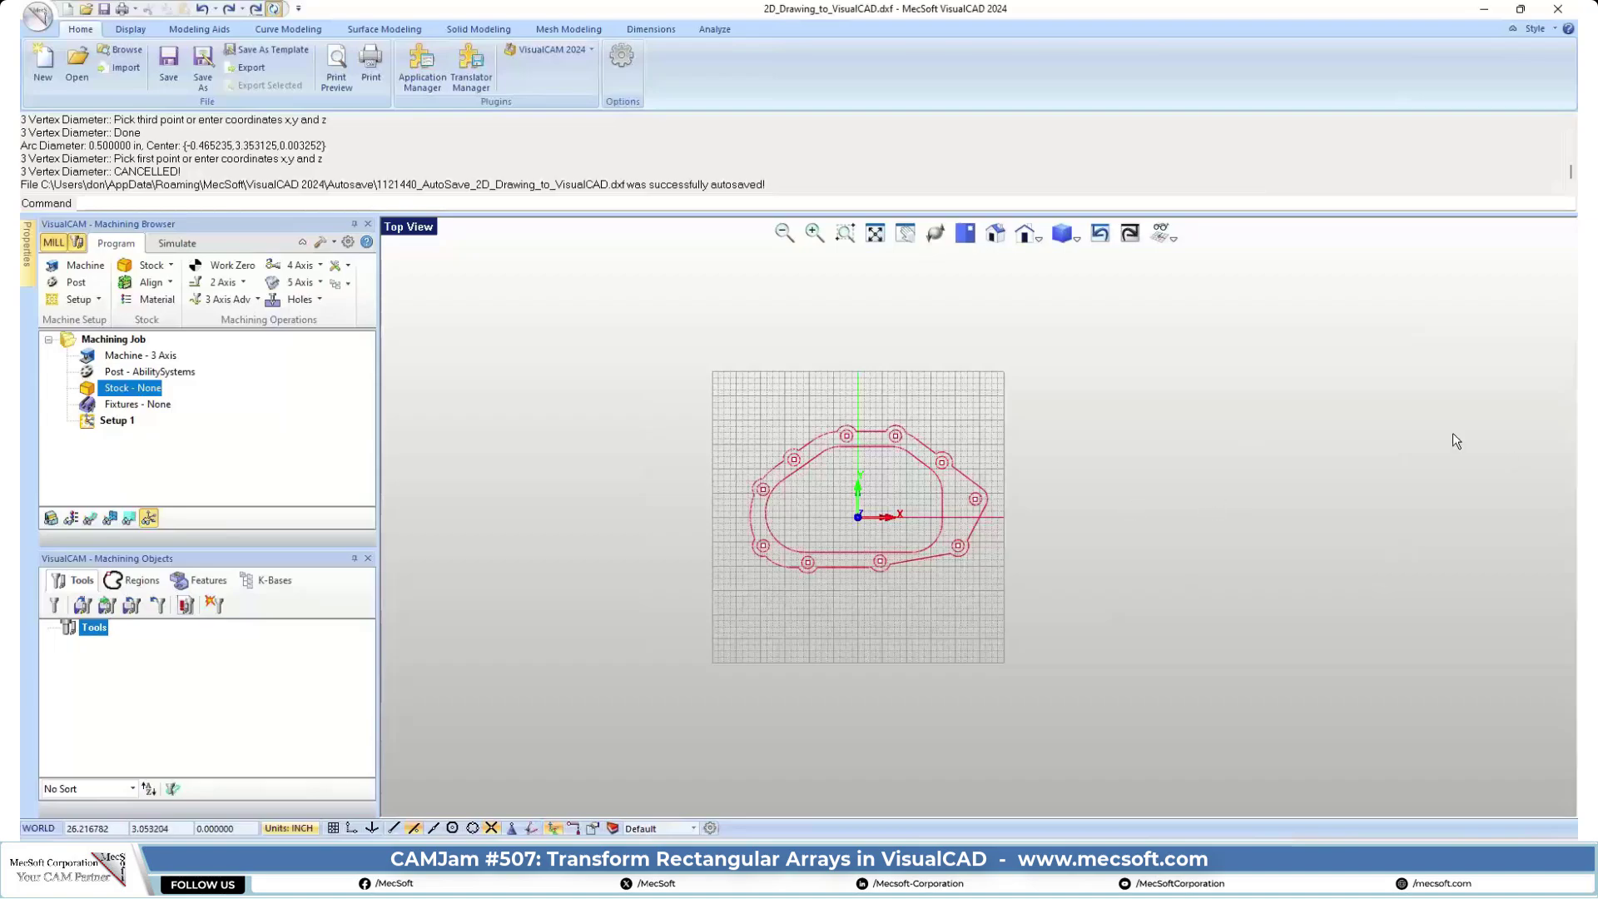
# Step: Try to move the whole gasket outline off the grid toward positive X and Y with the Manipulator
pyautogui.scroll(-3, 611, 637)
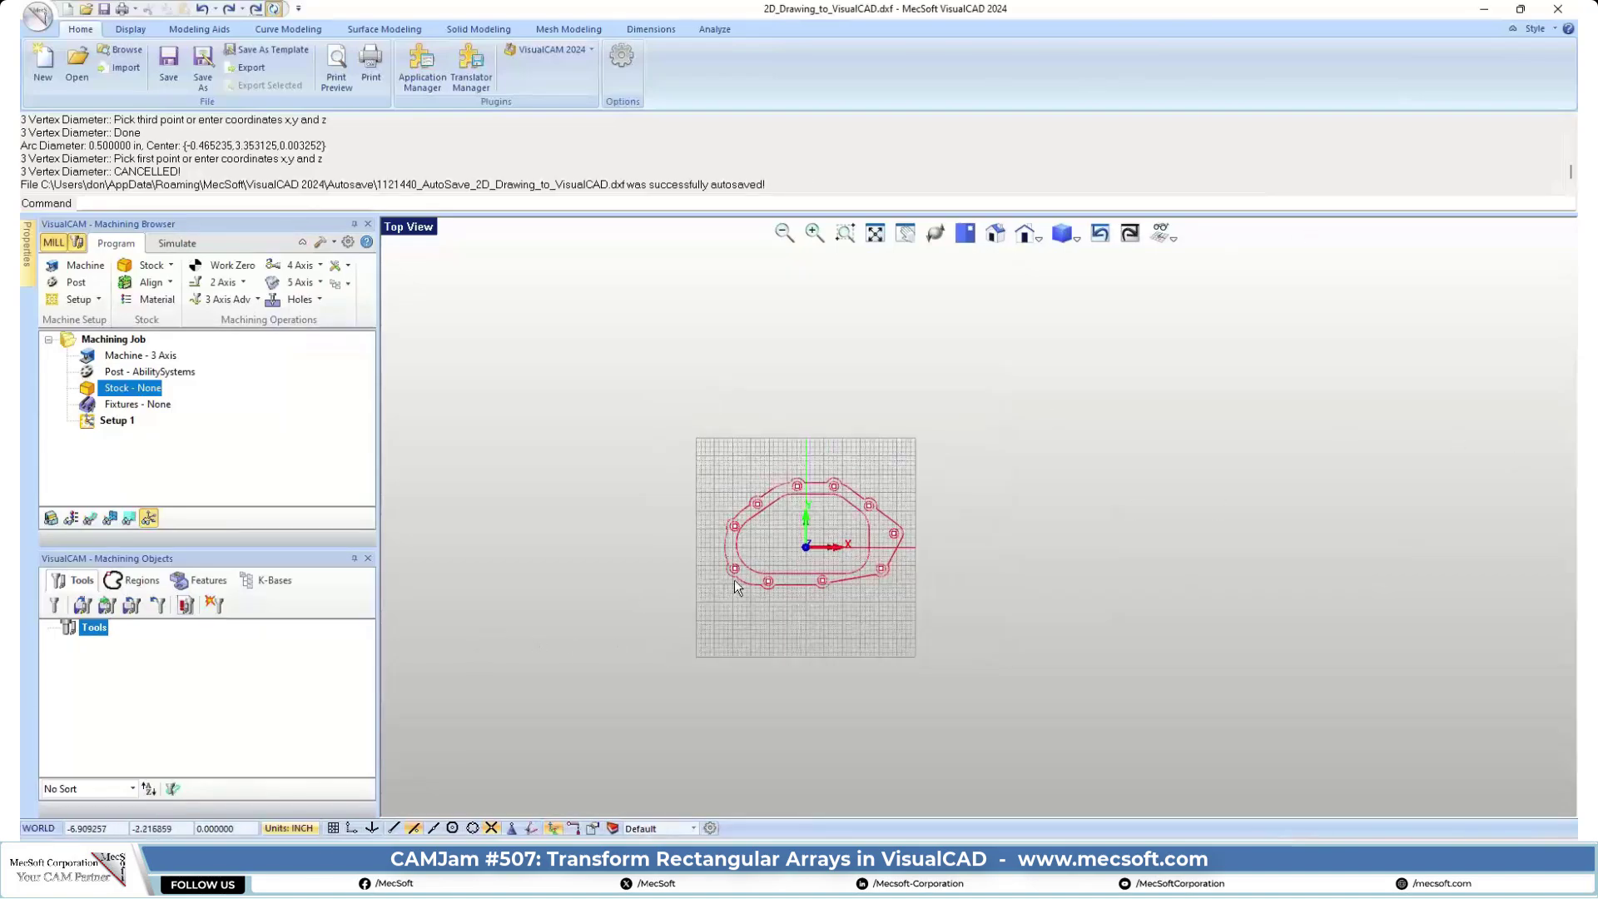
pyautogui.scroll(4, 852, 563)
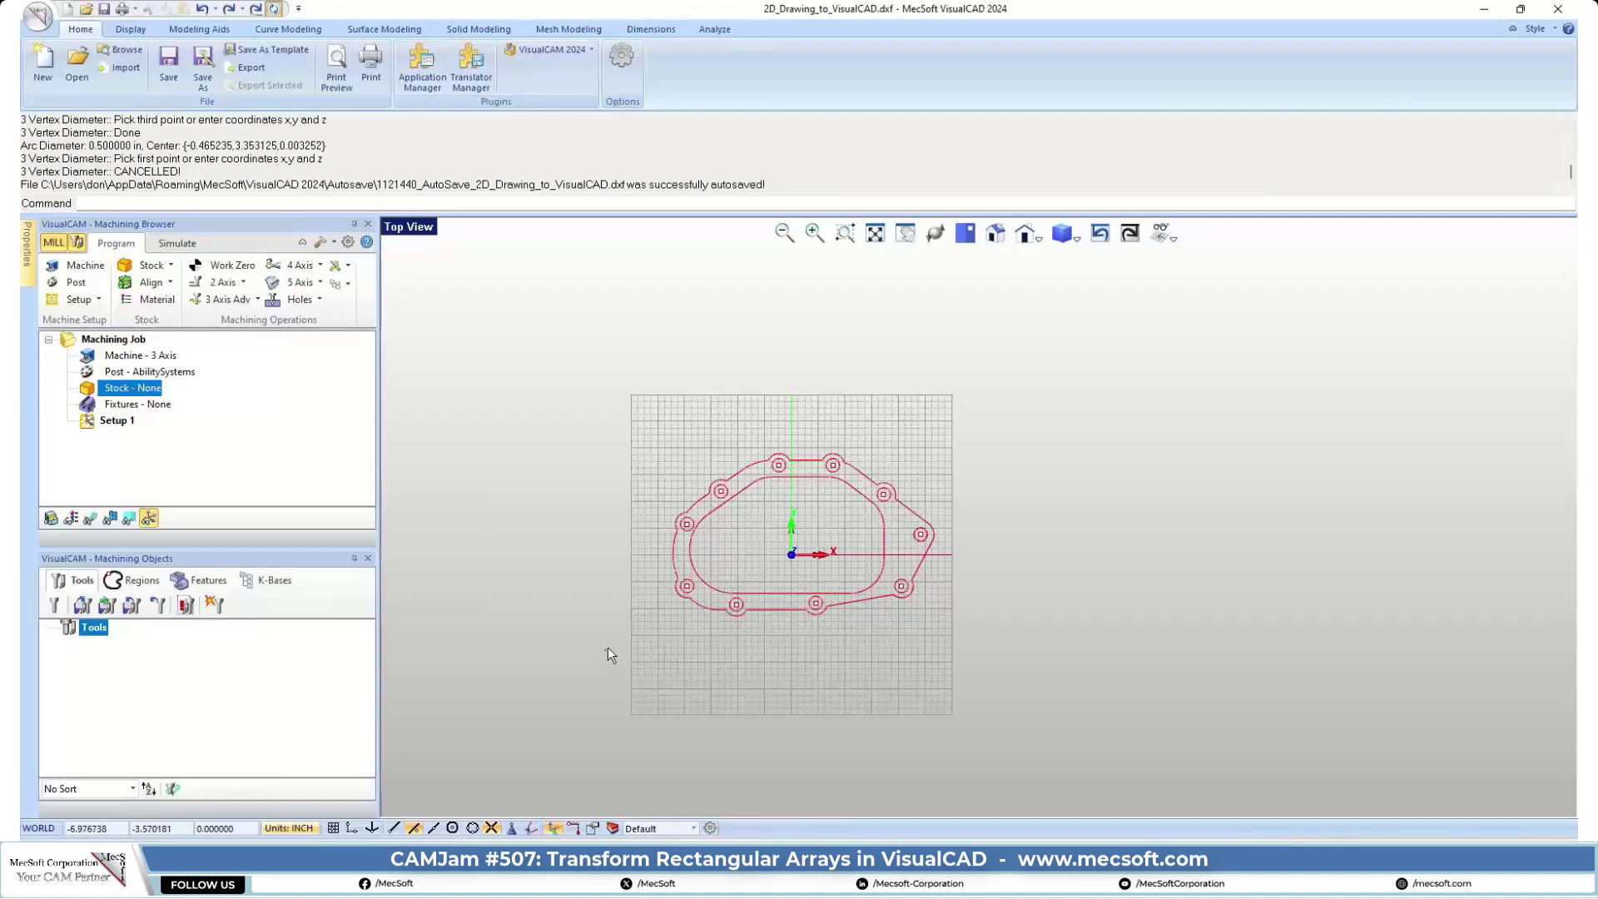
pyautogui.moveTo(607, 647)
pyautogui.mouseDown()
pyautogui.moveTo(1042, 409)
pyautogui.moveTo(1026, 398)
pyautogui.mouseUp()
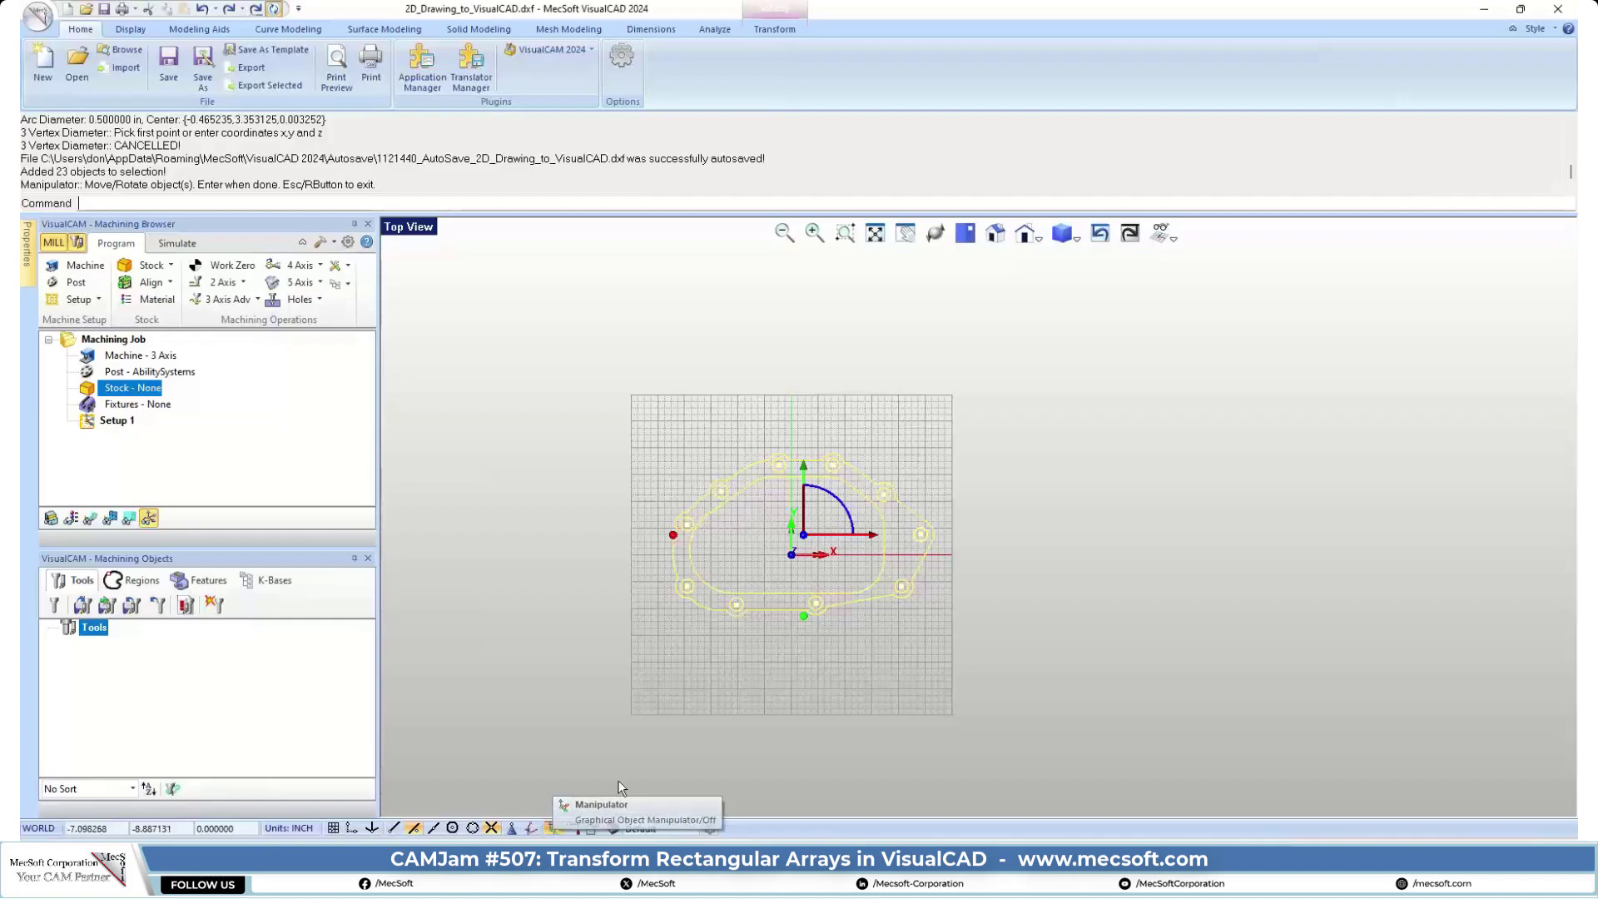
pyautogui.moveTo(876, 536); pyautogui.dragTo(1024, 375)
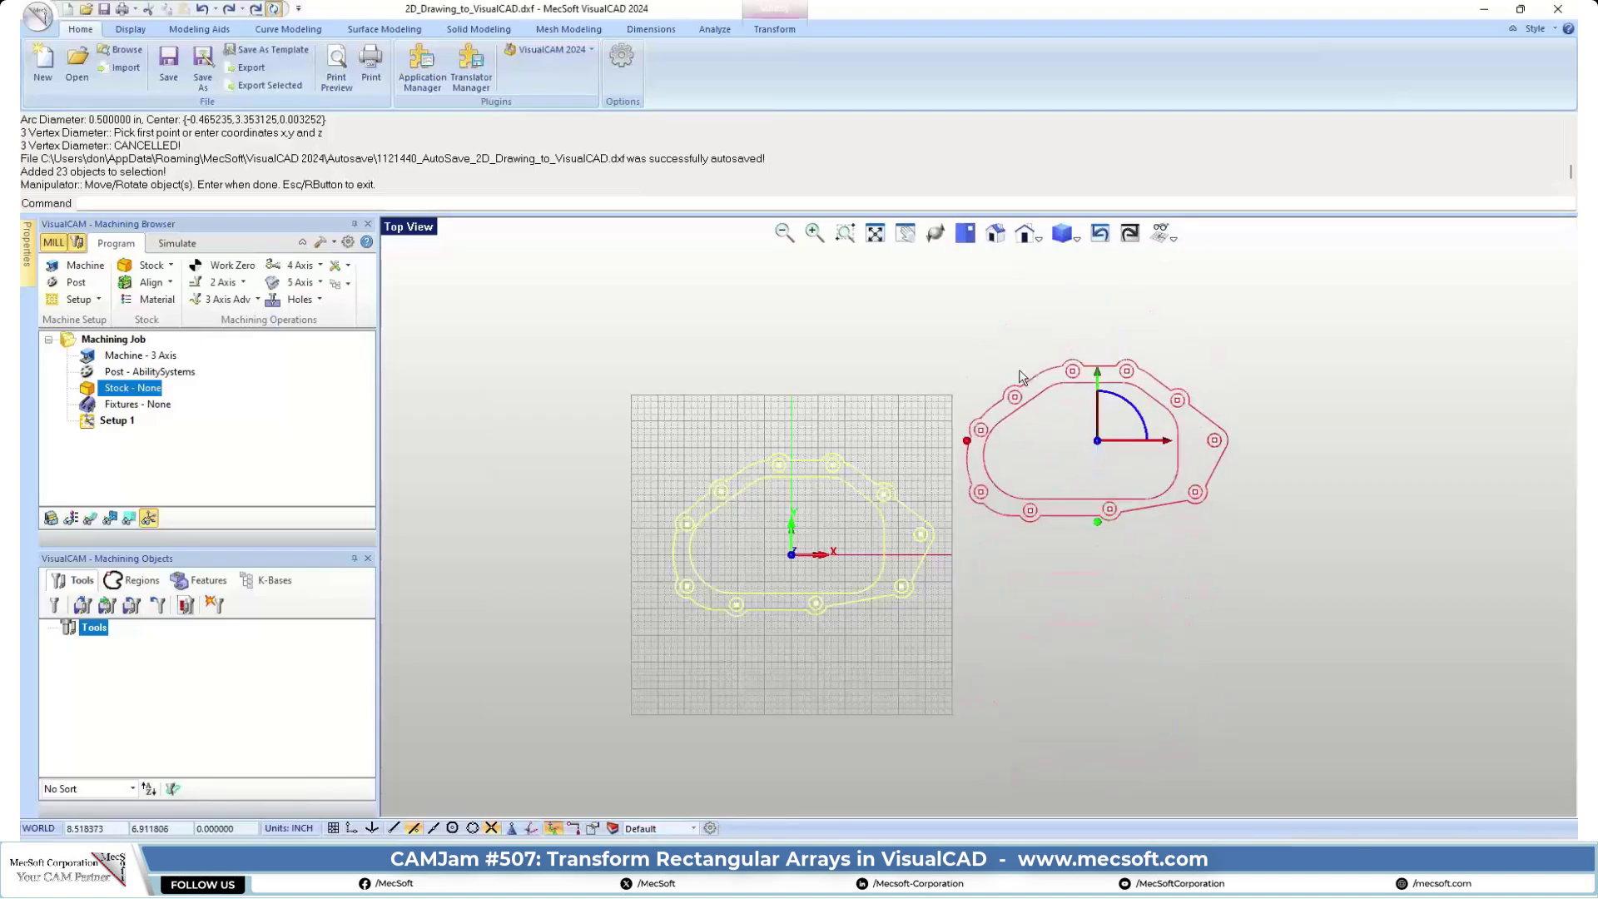
pyautogui.moveTo(1178, 442)
pyautogui.mouseDown()
pyautogui.moveTo(1252, 442)
pyautogui.moveTo(1152, 441)
pyautogui.mouseUp()
pyautogui.click(996, 233)
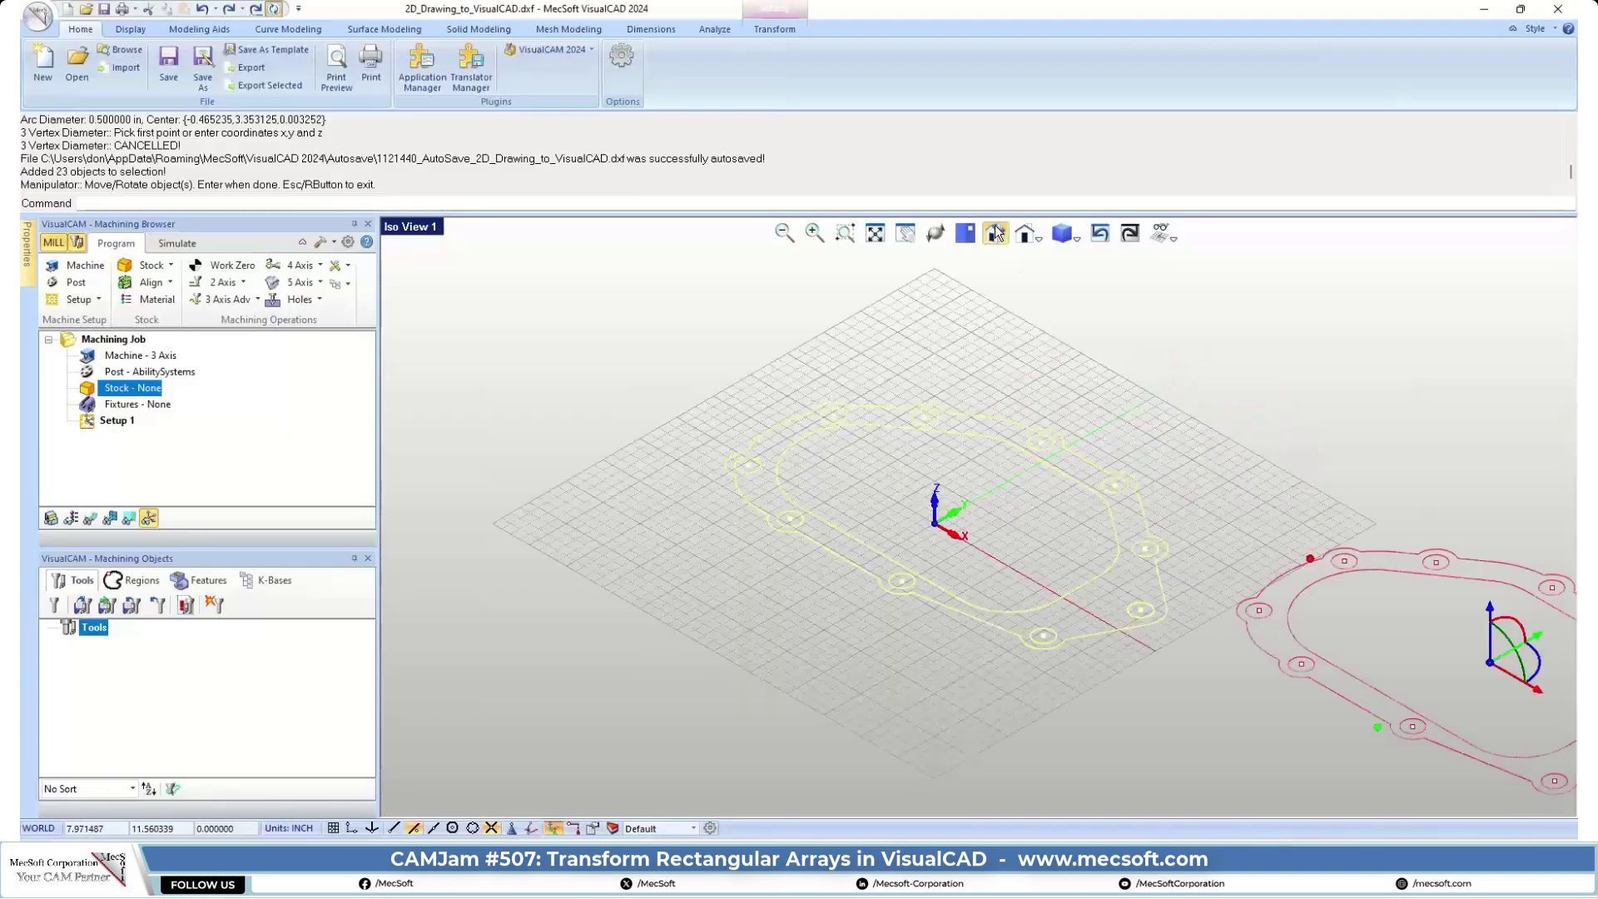
pyautogui.scroll(3, 1145, 566)
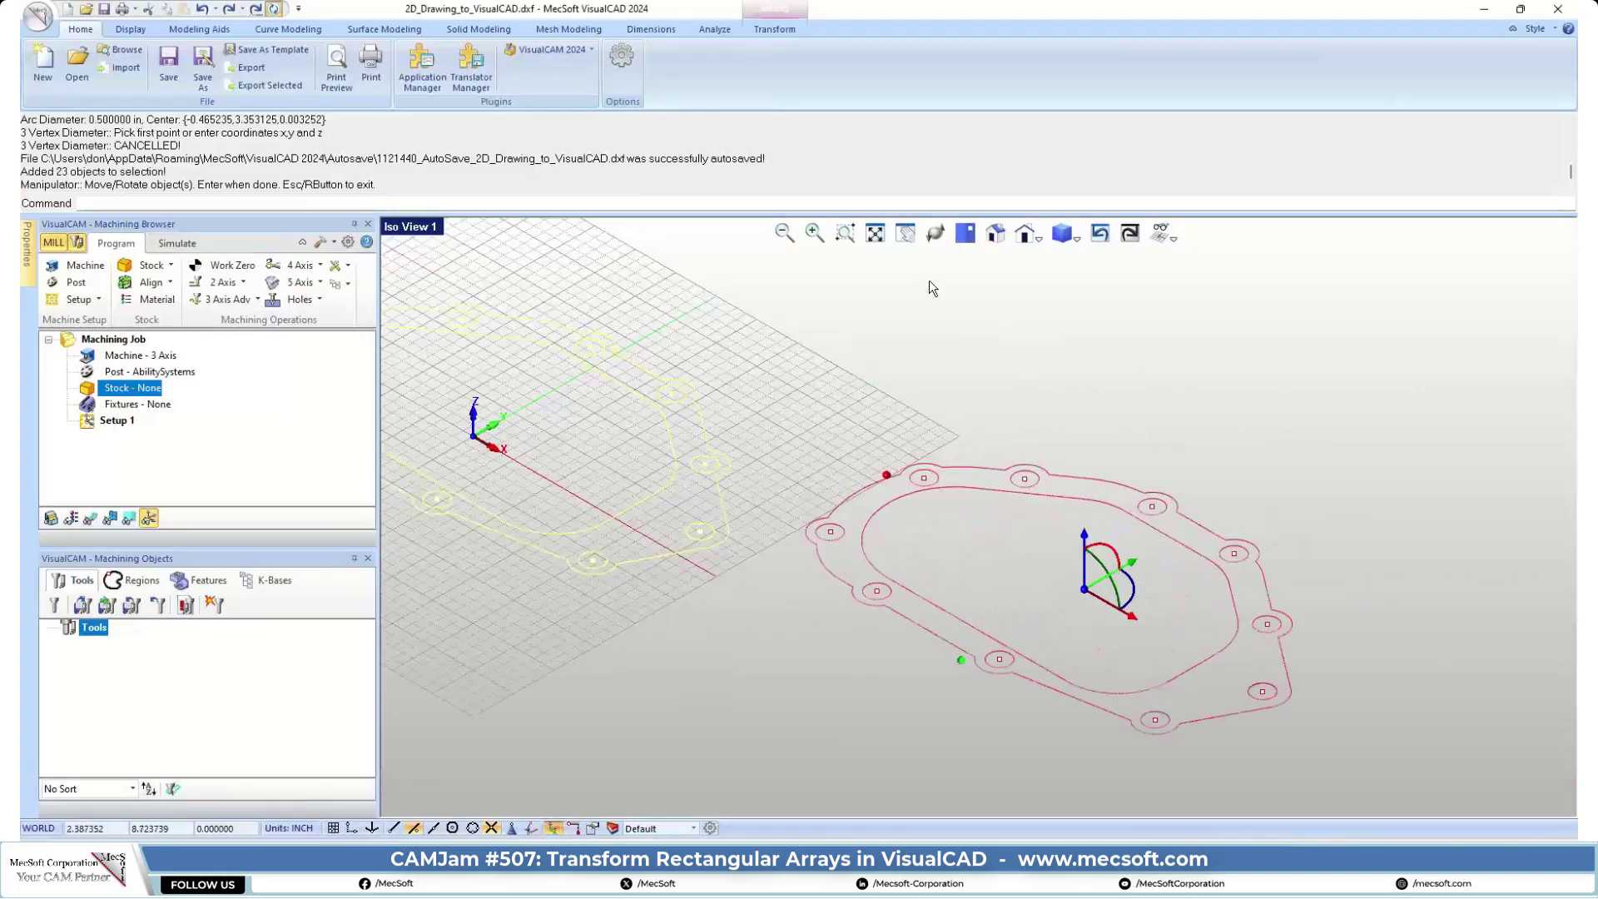
pyautogui.click(965, 233)
pyautogui.scroll(-5, 761, 533)
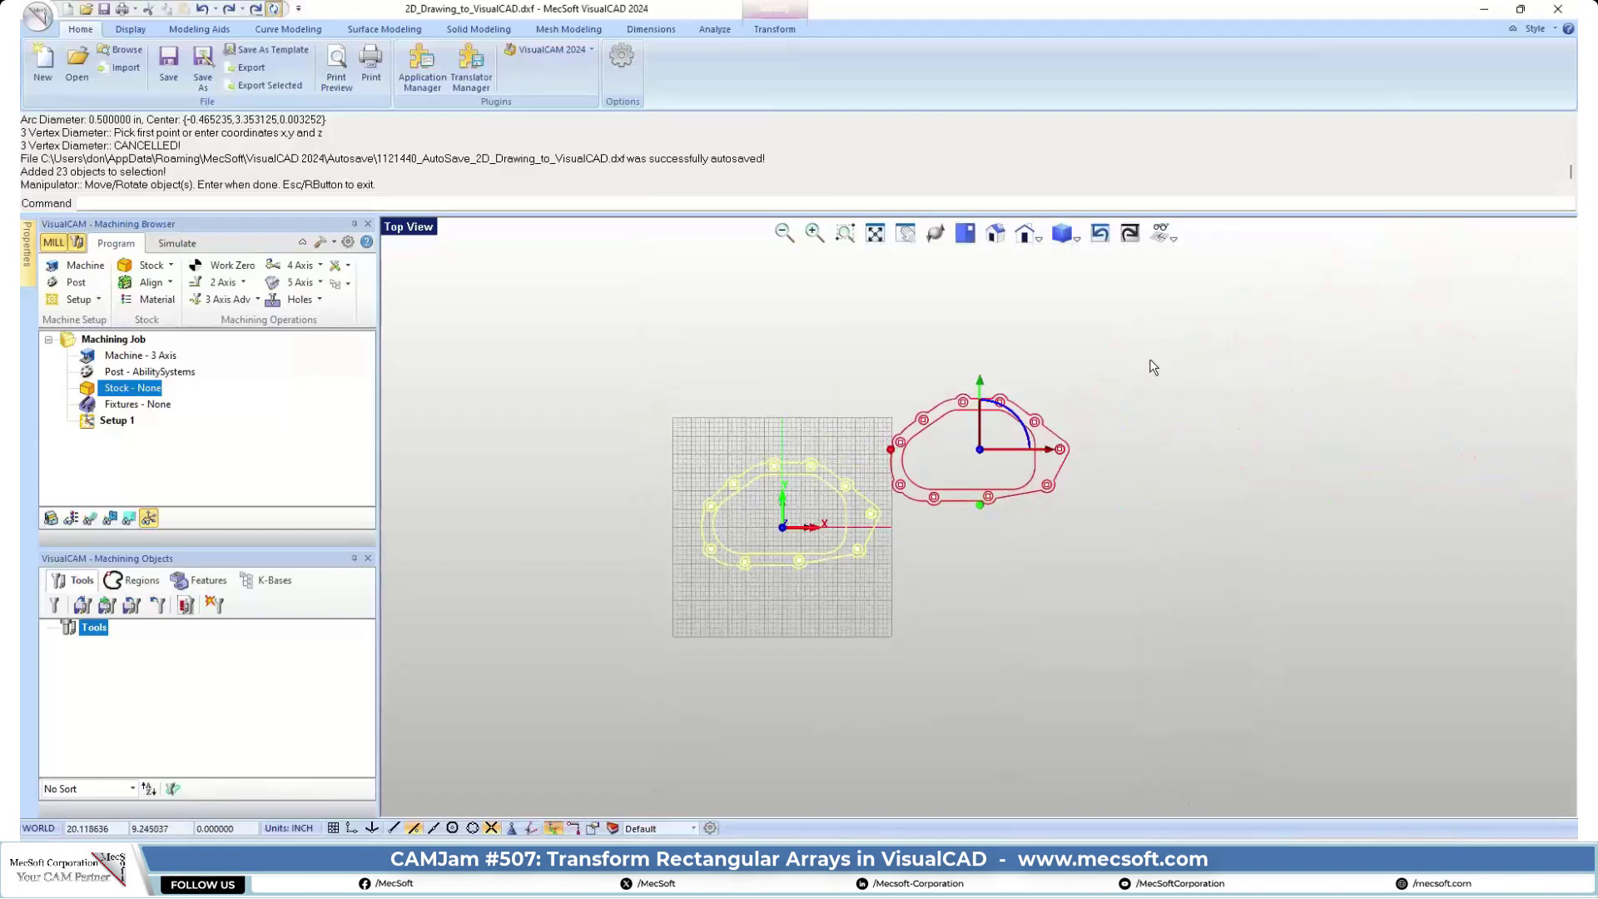
pyautogui.press('Escape')
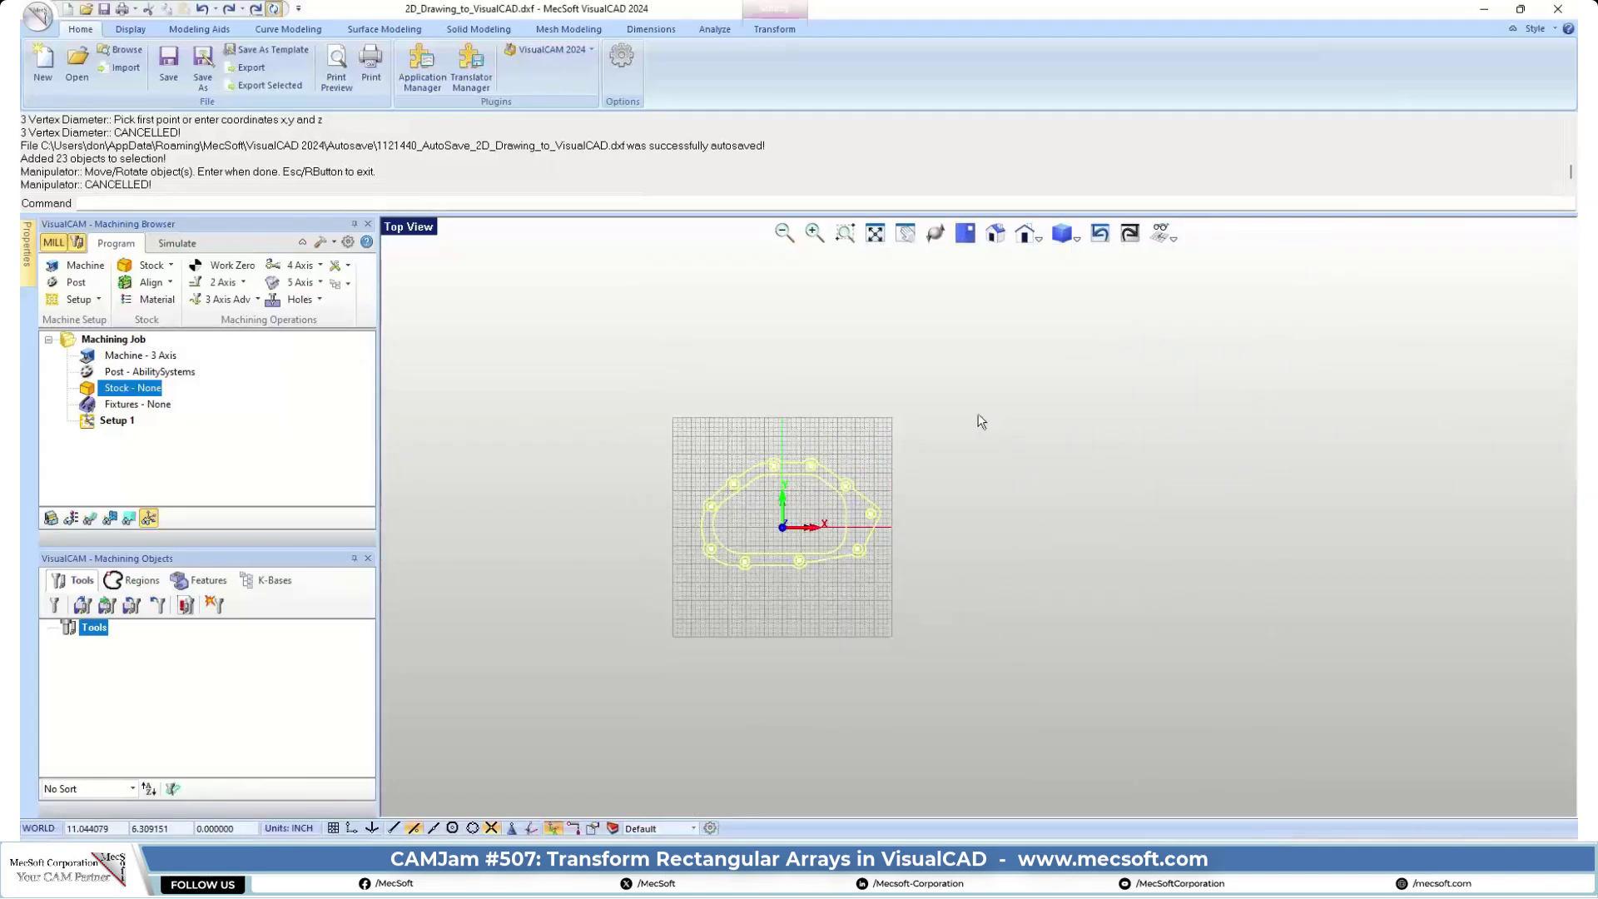
pyautogui.click(937, 431)
# Step: Select all the curves of the gasket outline and open the rectangular Array settings for them
pyautogui.scroll(3, 753, 523)
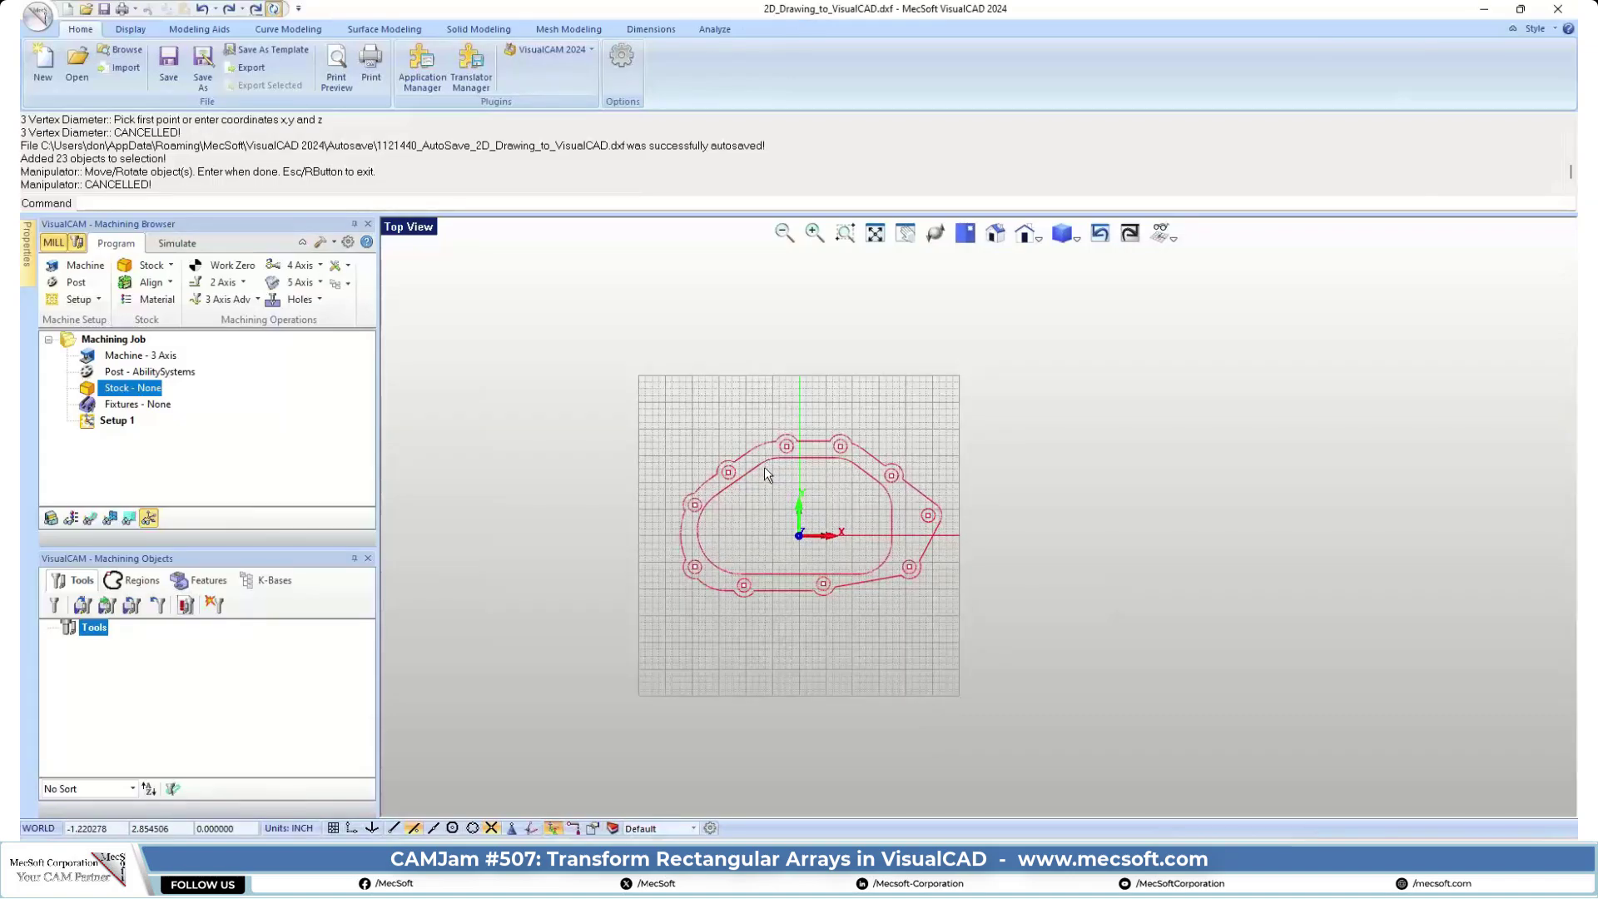
pyautogui.moveTo(631, 650)
pyautogui.mouseDown()
pyautogui.moveTo(1023, 419)
pyautogui.moveTo(1015, 434)
pyautogui.mouseUp()
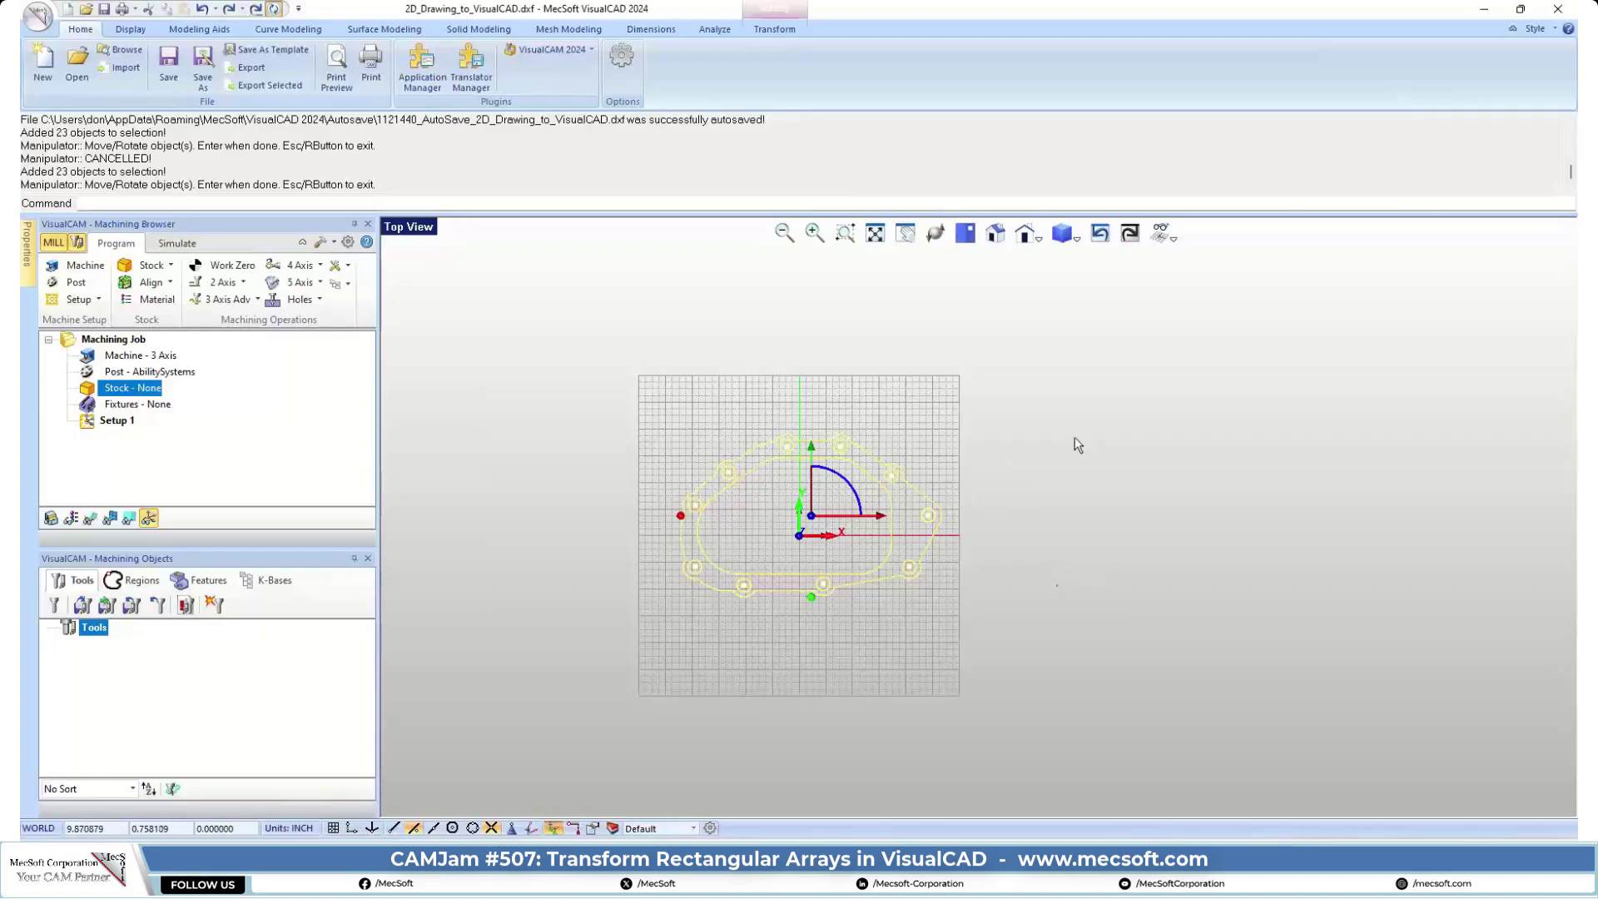
pyautogui.click(777, 32)
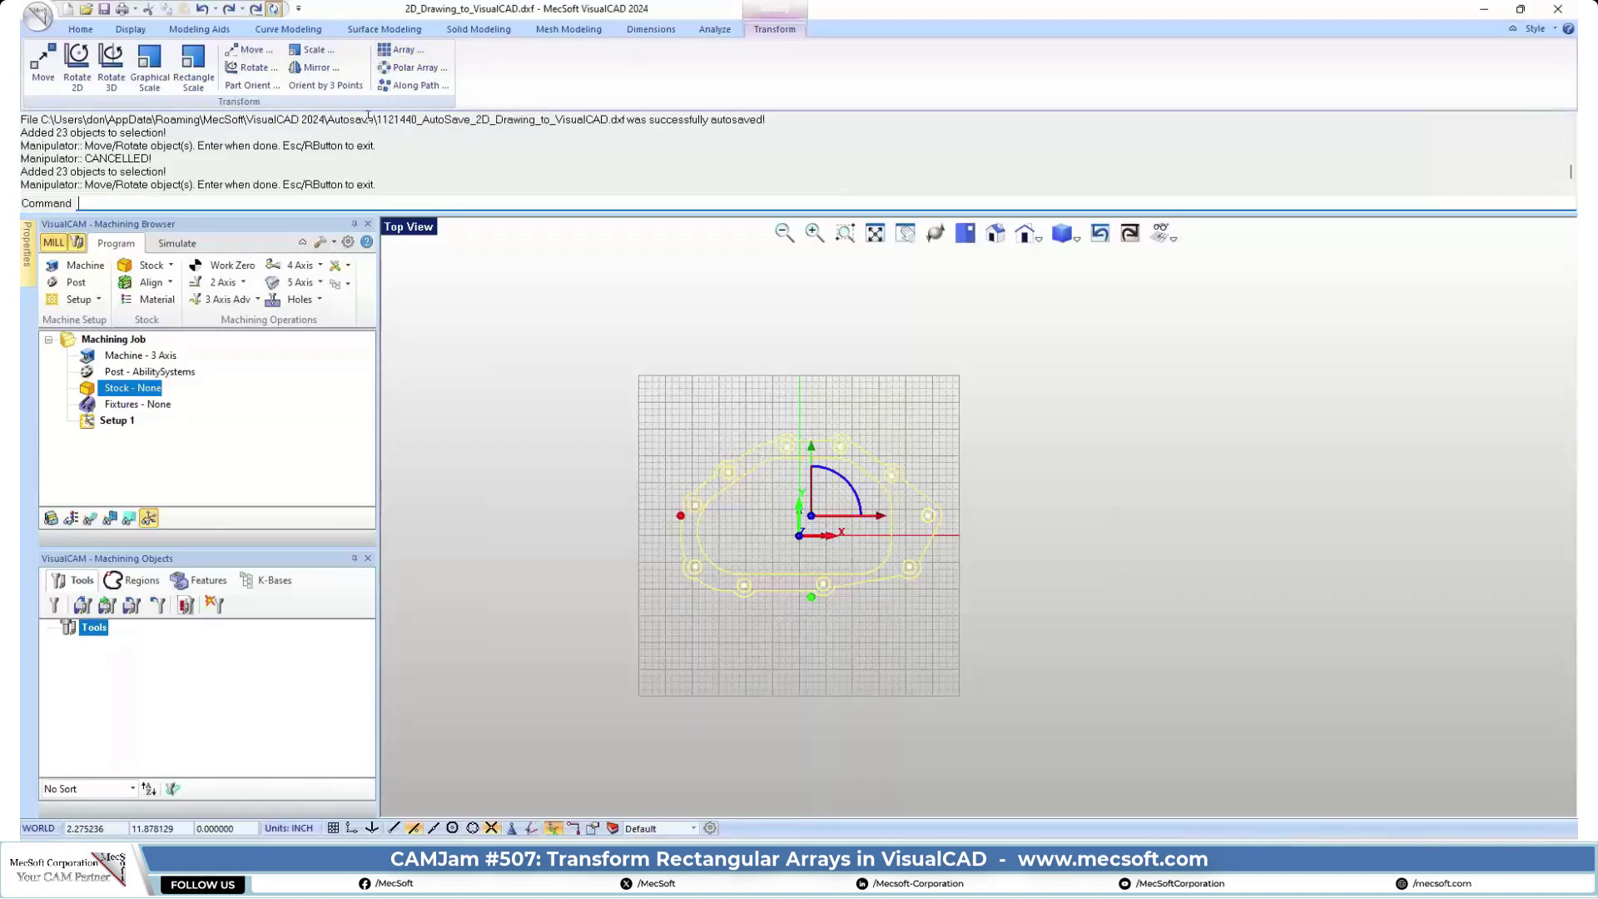
pyautogui.click(403, 50)
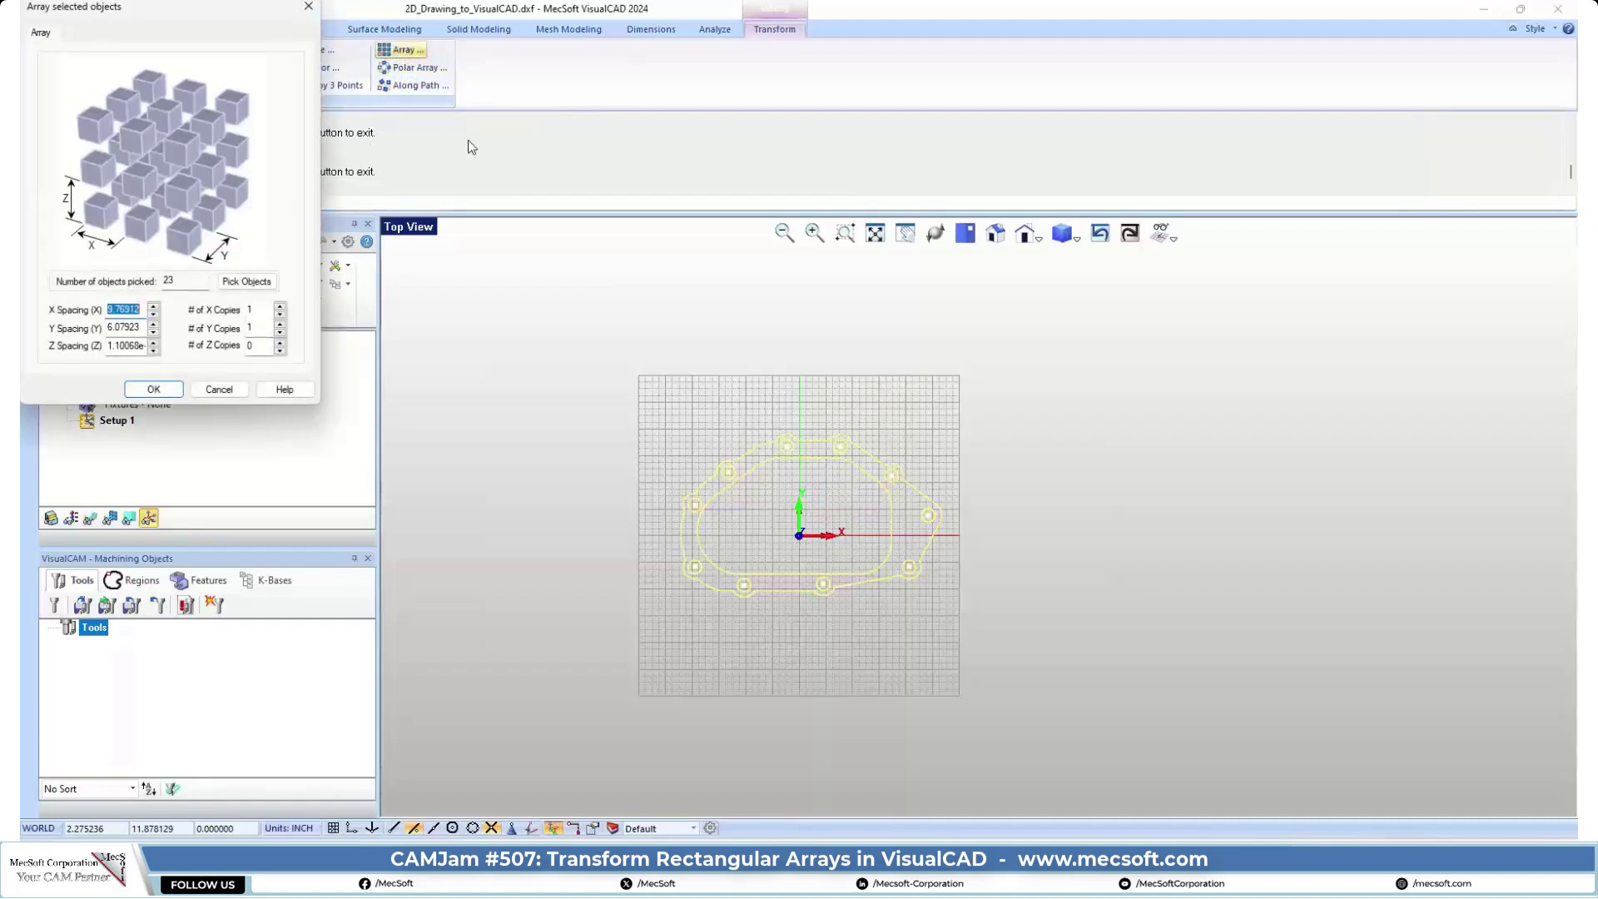
pyautogui.moveTo(174, 18); pyautogui.dragTo(489, 318)
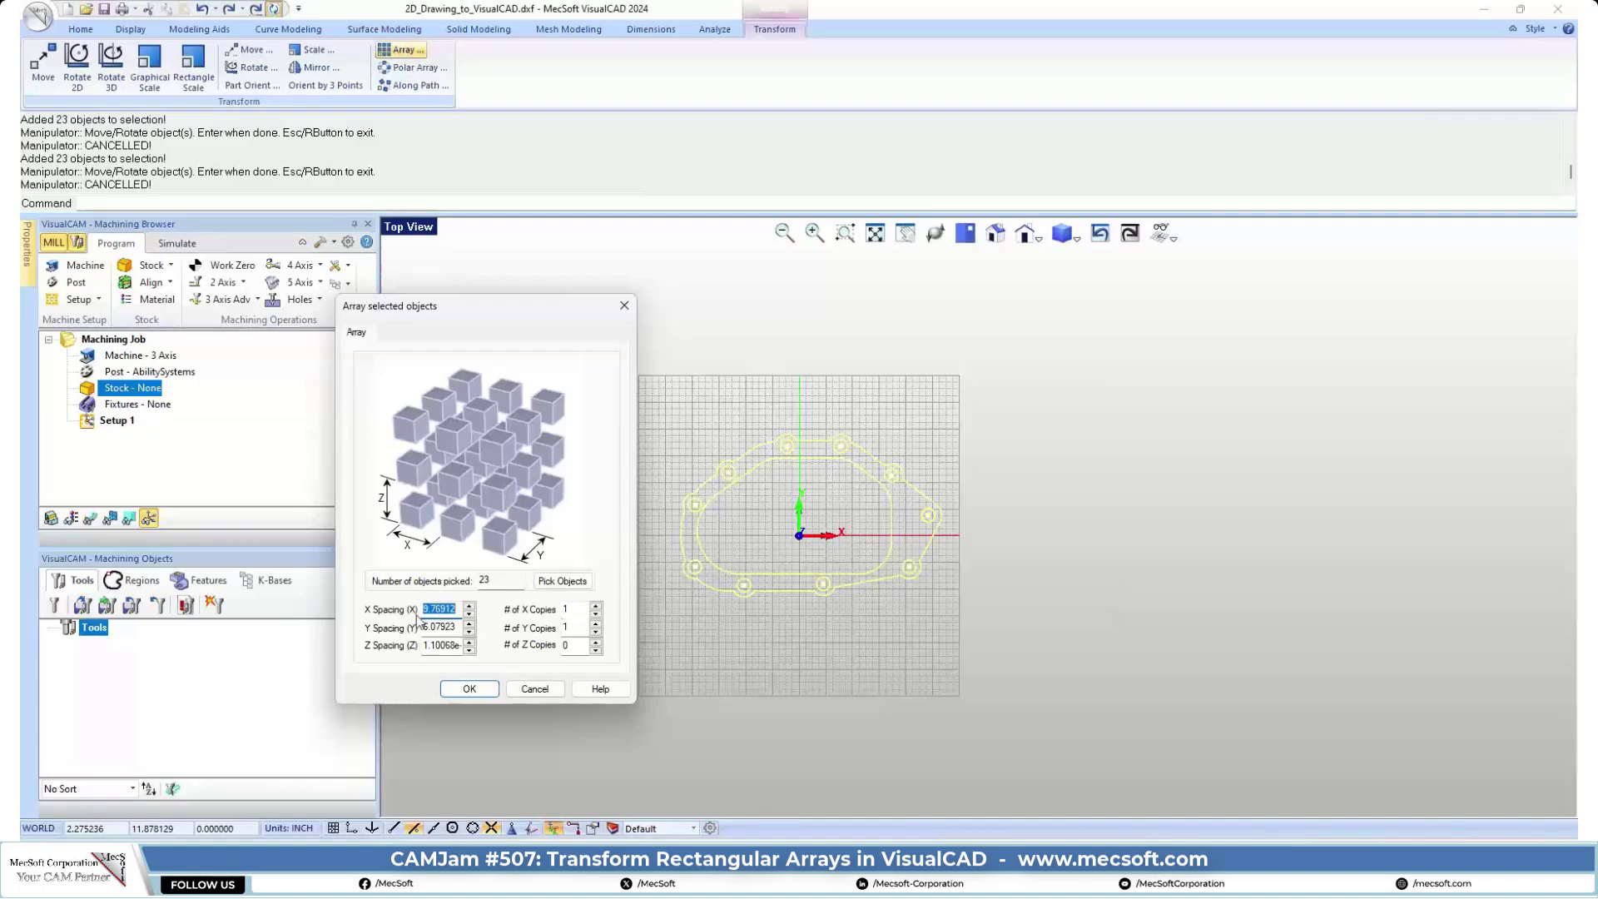
# Step: Set the array spacing to 11 inches in X, 7 inches in Y and 0 in Z
pyautogui.click(456, 609)
pyautogui.moveTo(460, 611); pyautogui.dragTo(422, 611)
pyautogui.write('11')
pyautogui.moveTo(457, 629); pyautogui.dragTo(420, 628)
pyautogui.click(433, 627)
pyautogui.doubleClick(455, 627)
pyautogui.write('7')
pyautogui.click(433, 647)
pyautogui.moveTo(425, 647); pyautogui.dragTo(470, 647)
pyautogui.write('05')
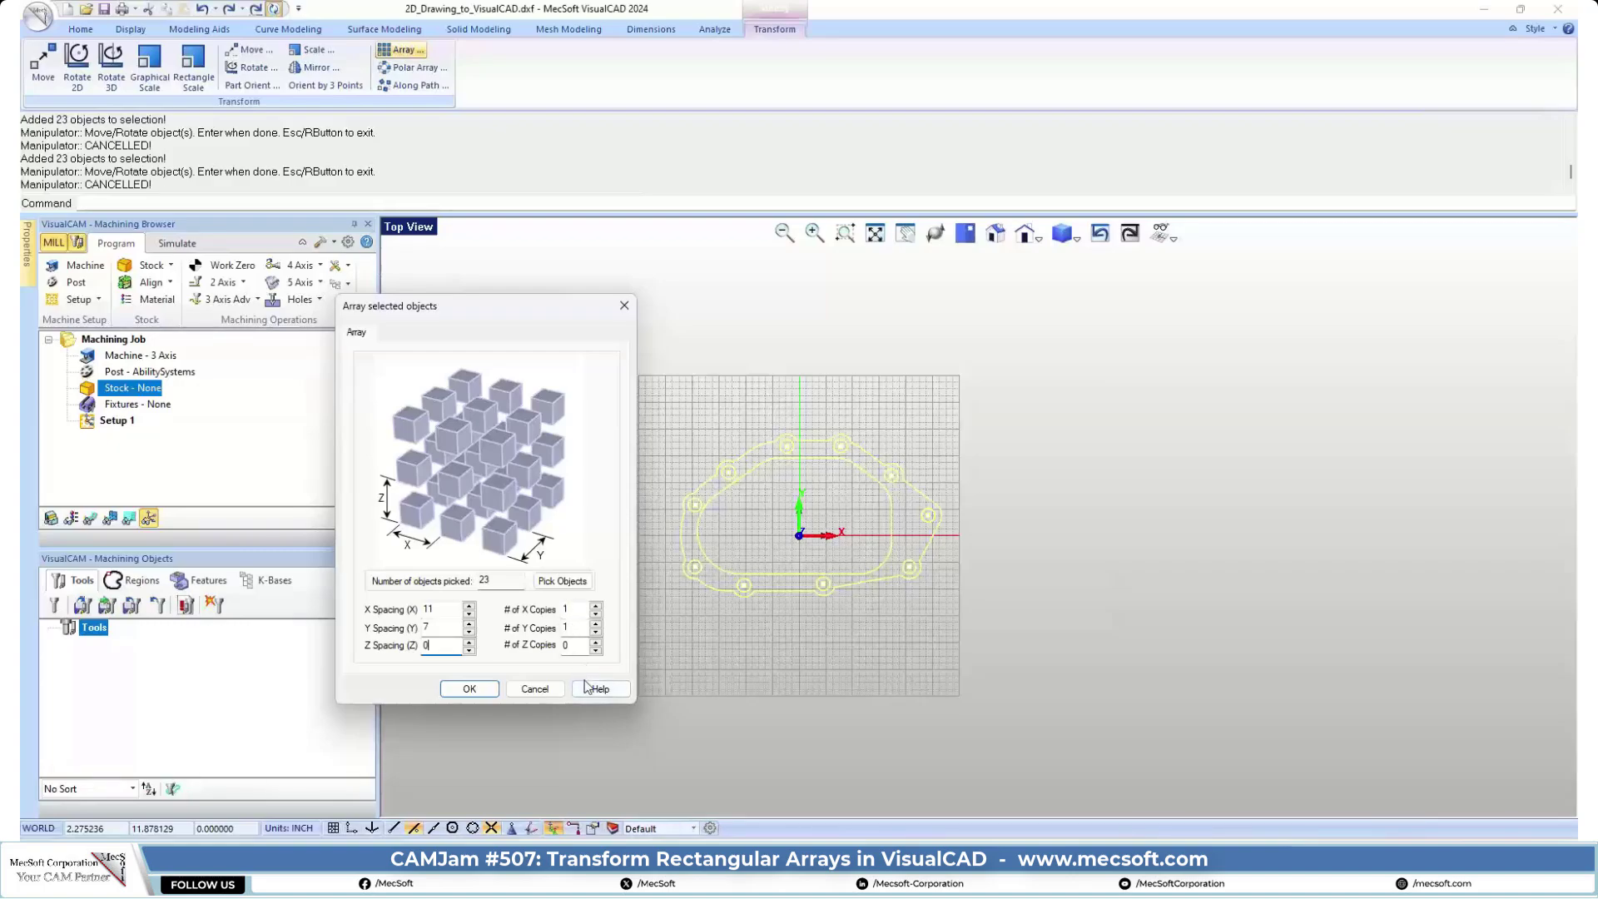
# Step: Set 5 X copies, 5 Y copies and 0 Z copies, create the gasket array and accept its placement
pyautogui.doubleClick(576, 610)
pyautogui.write('5')
pyautogui.doubleClick(572, 627)
pyautogui.doubleClick(574, 645)
pyautogui.click(467, 689)
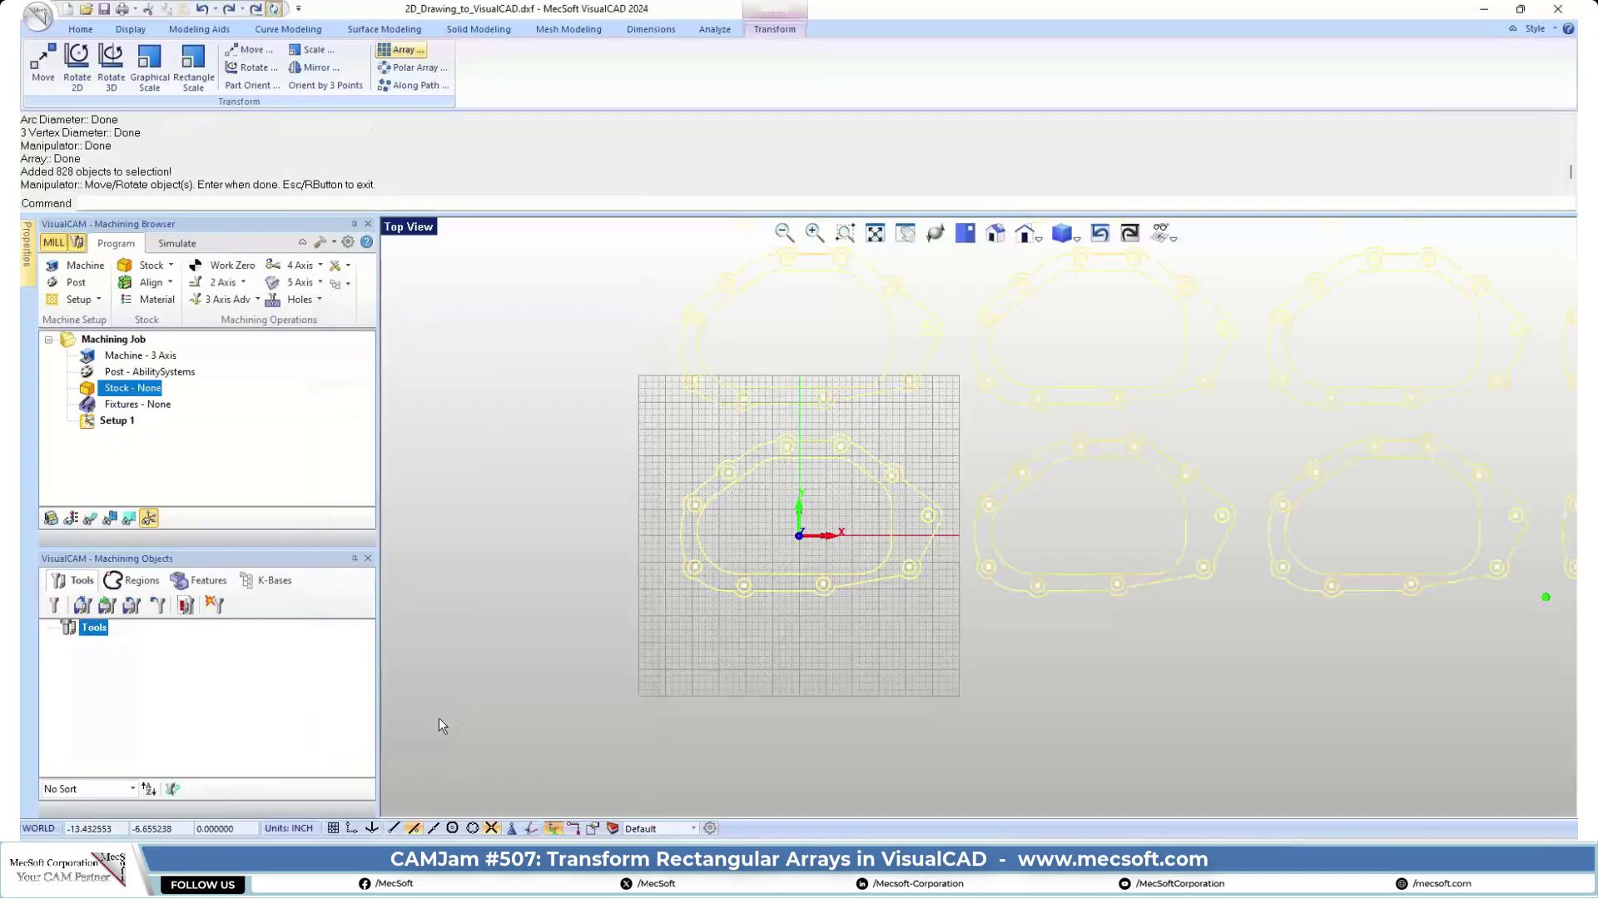
pyautogui.click(875, 233)
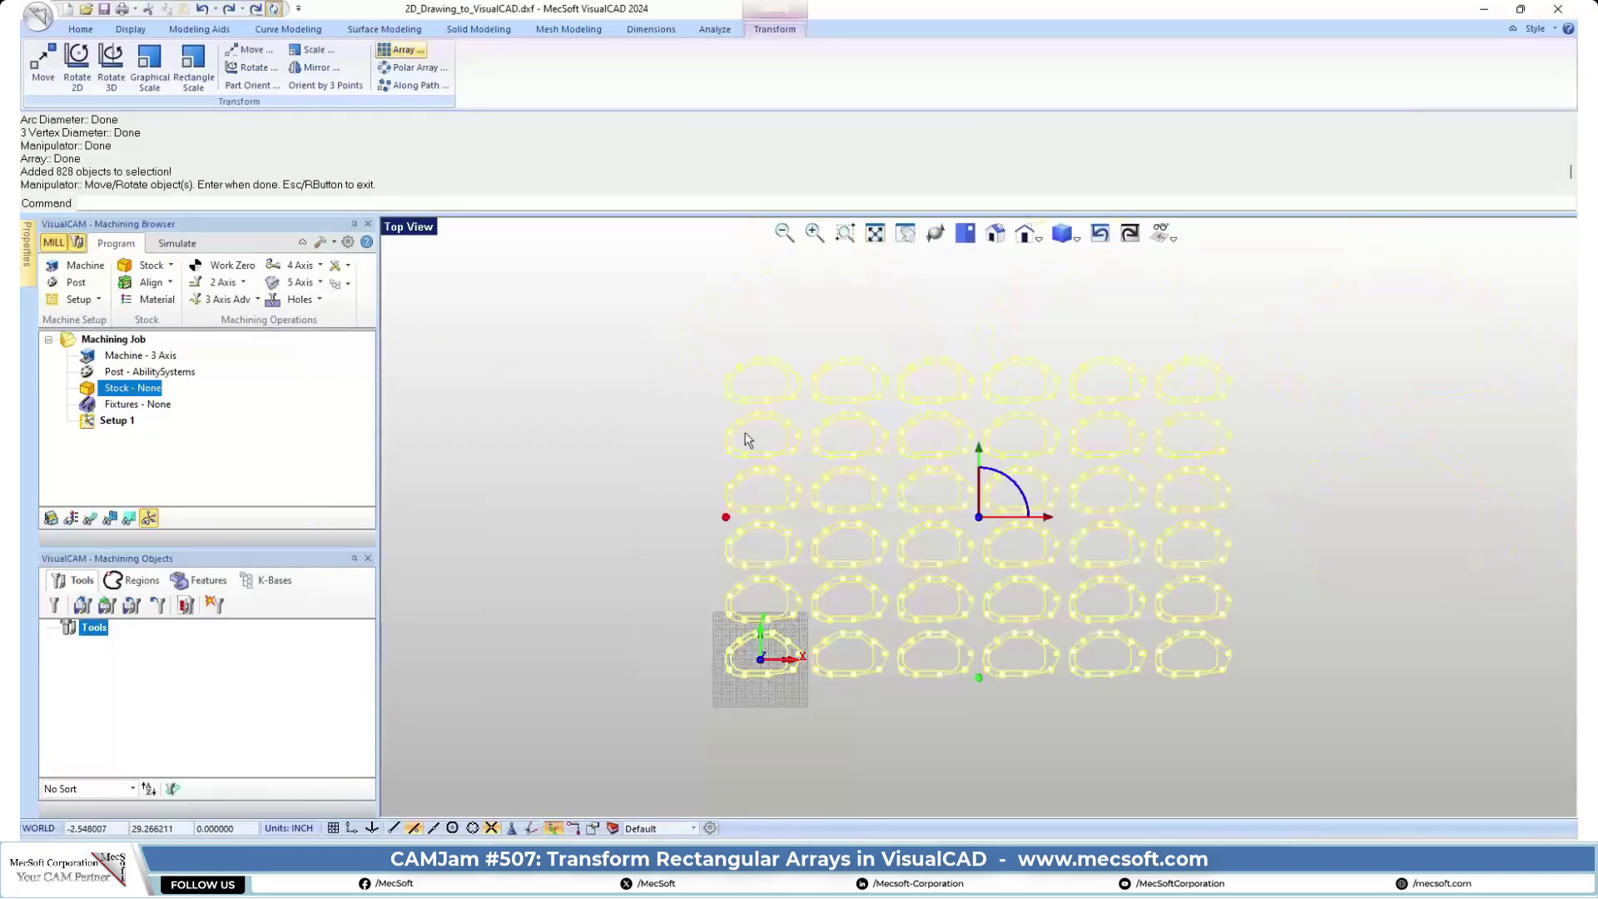
pyautogui.scroll(3, 764, 443)
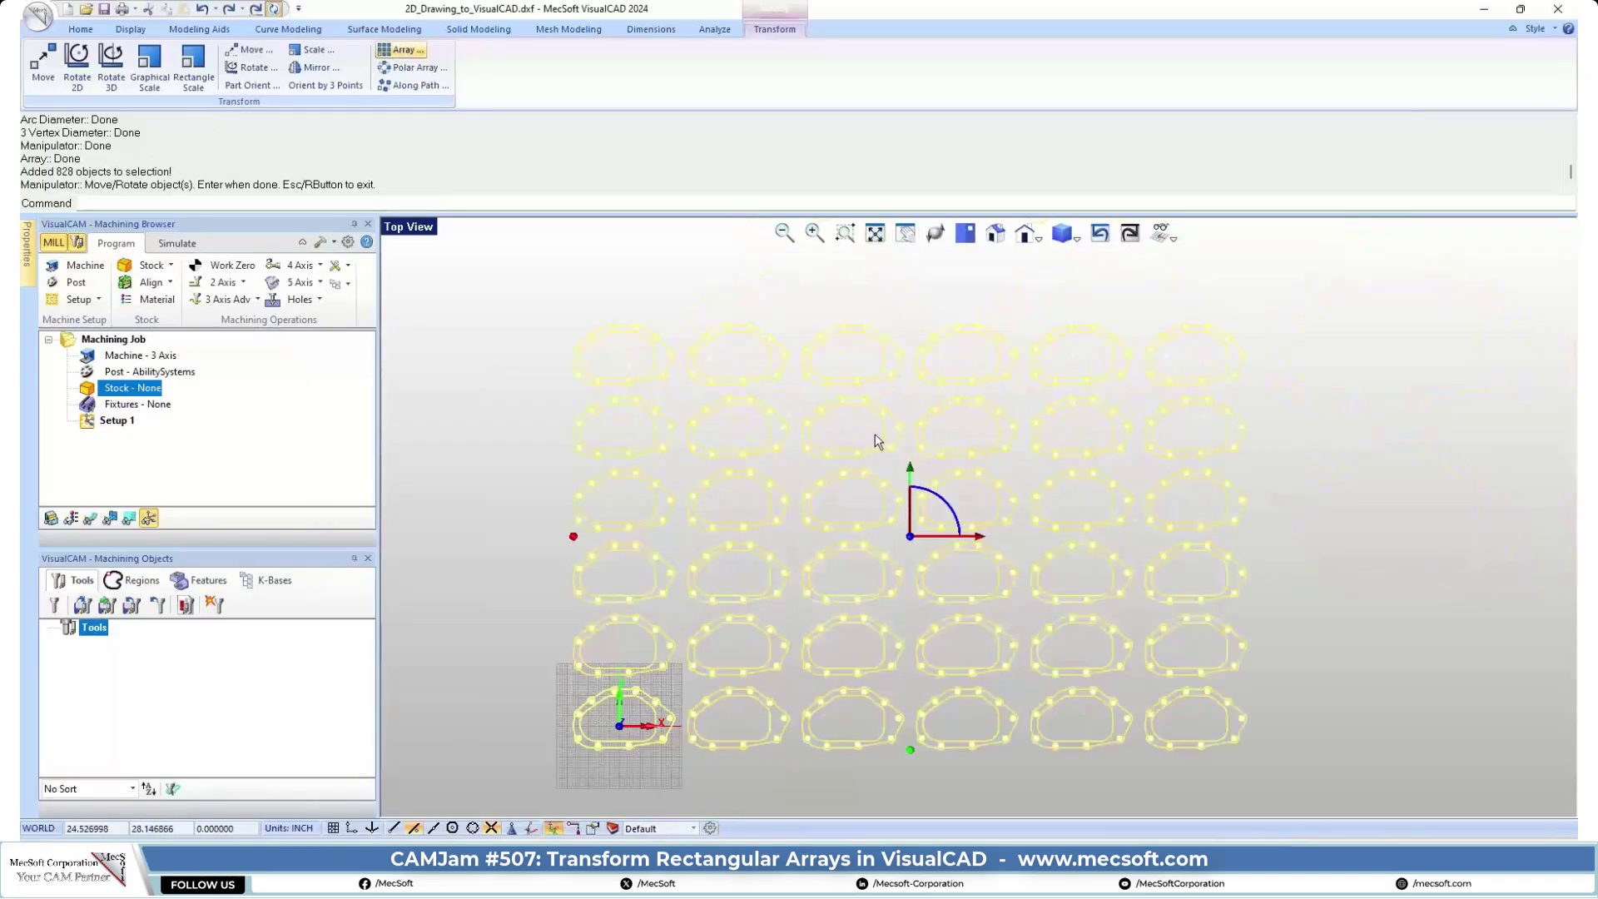
pyautogui.press('Return')
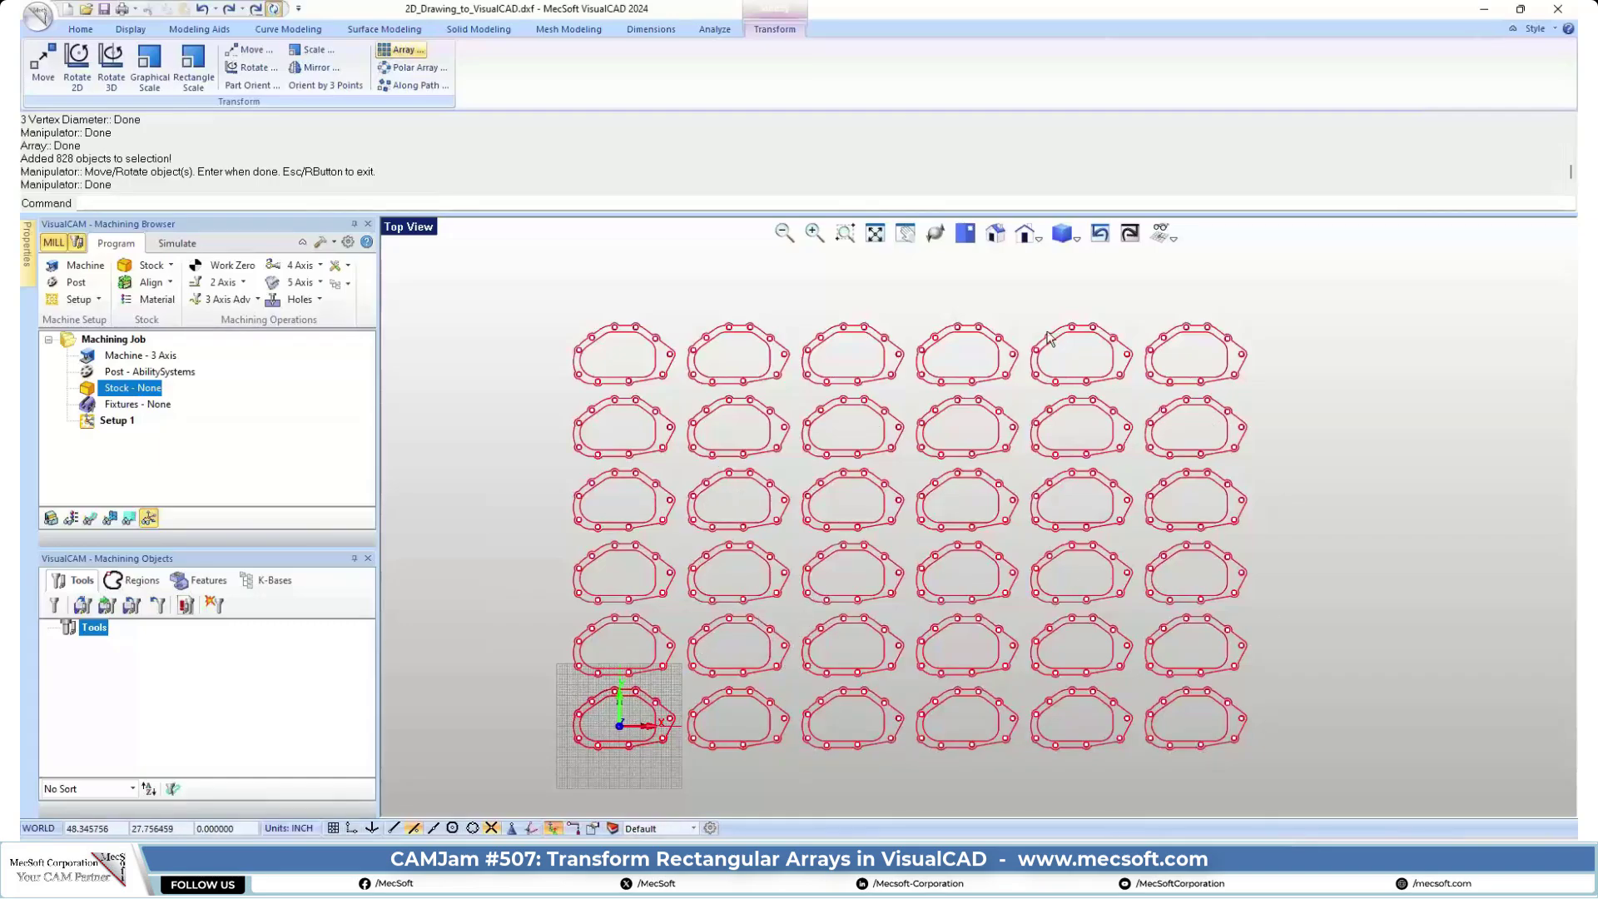
# Step: Undo the rectangular array of gasket outlines
pyautogui.click(204, 10)
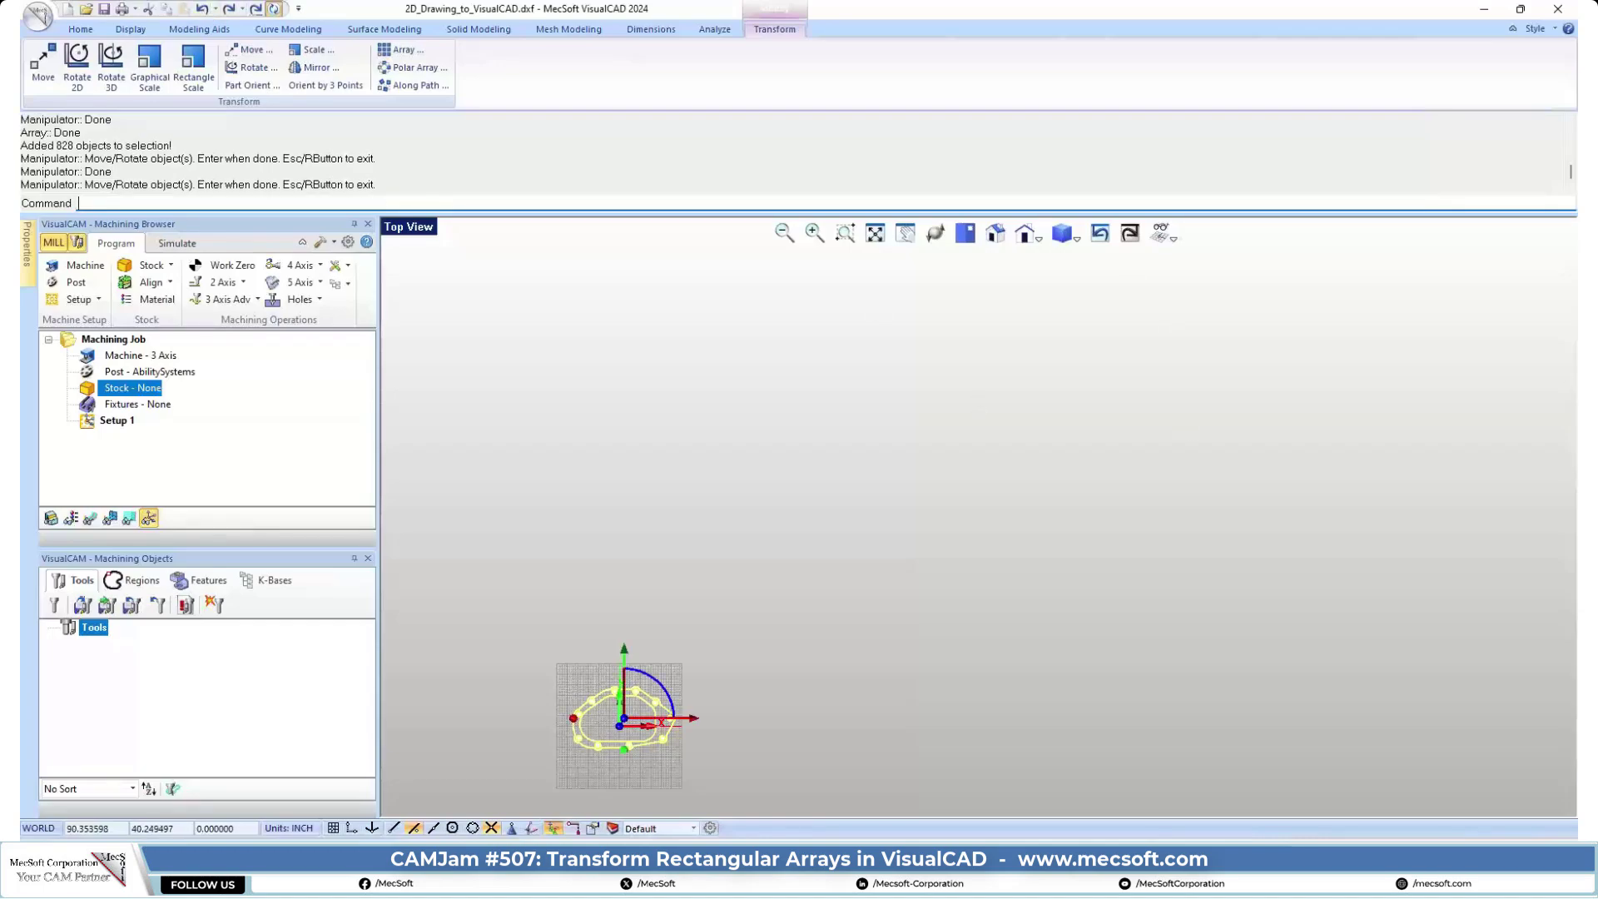